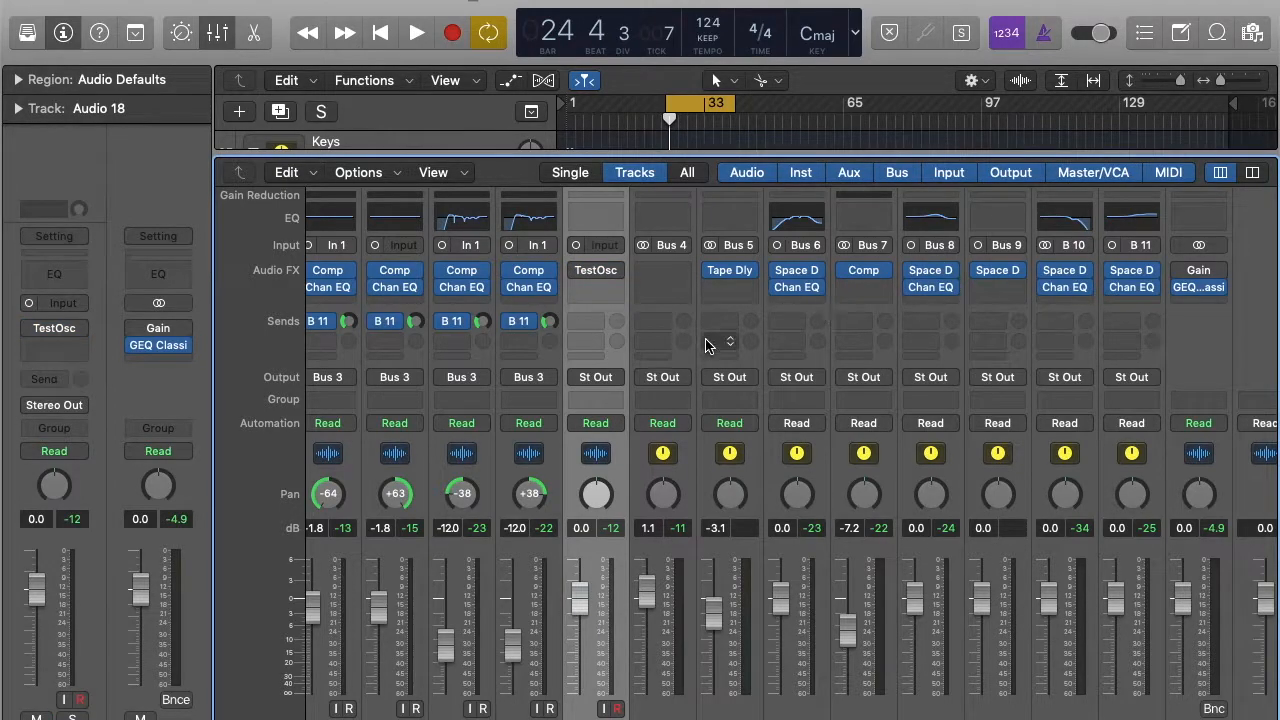
# - Open the Test Oscillator on the Audio 18 channel and briefly sound its 470 Hz sine tone
pyautogui.click(596, 270)
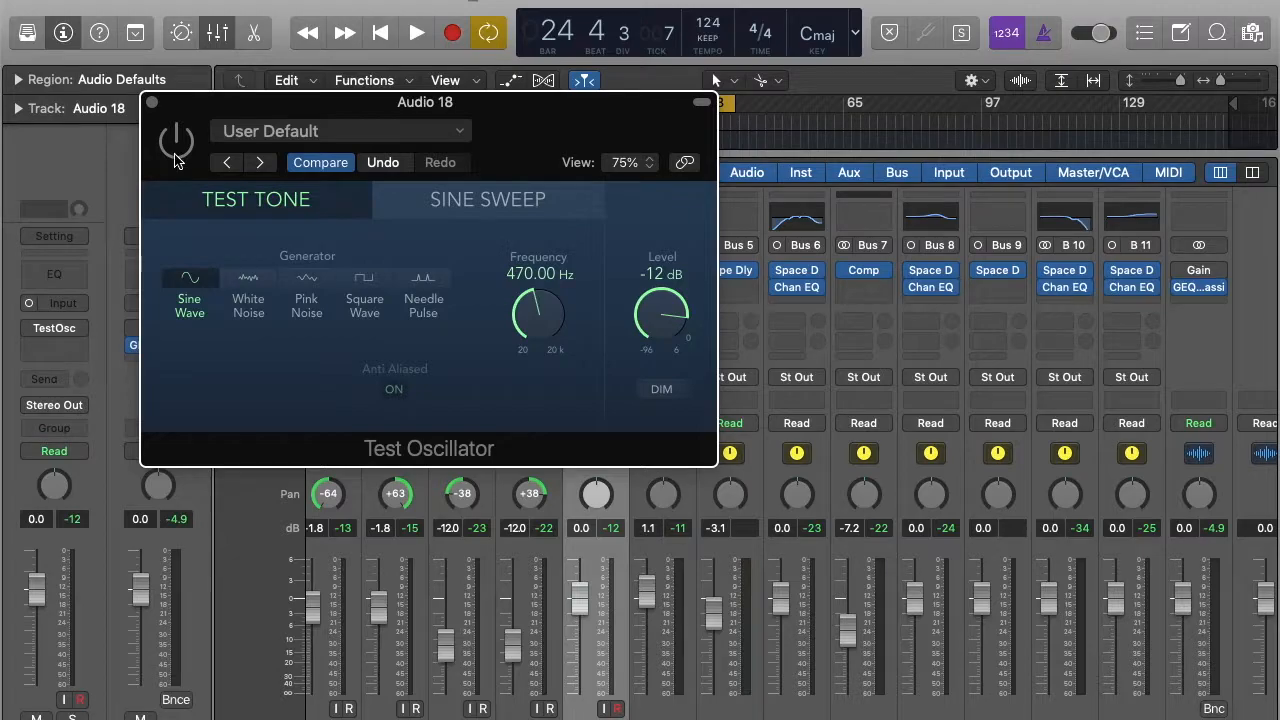
pyautogui.click(176, 142)
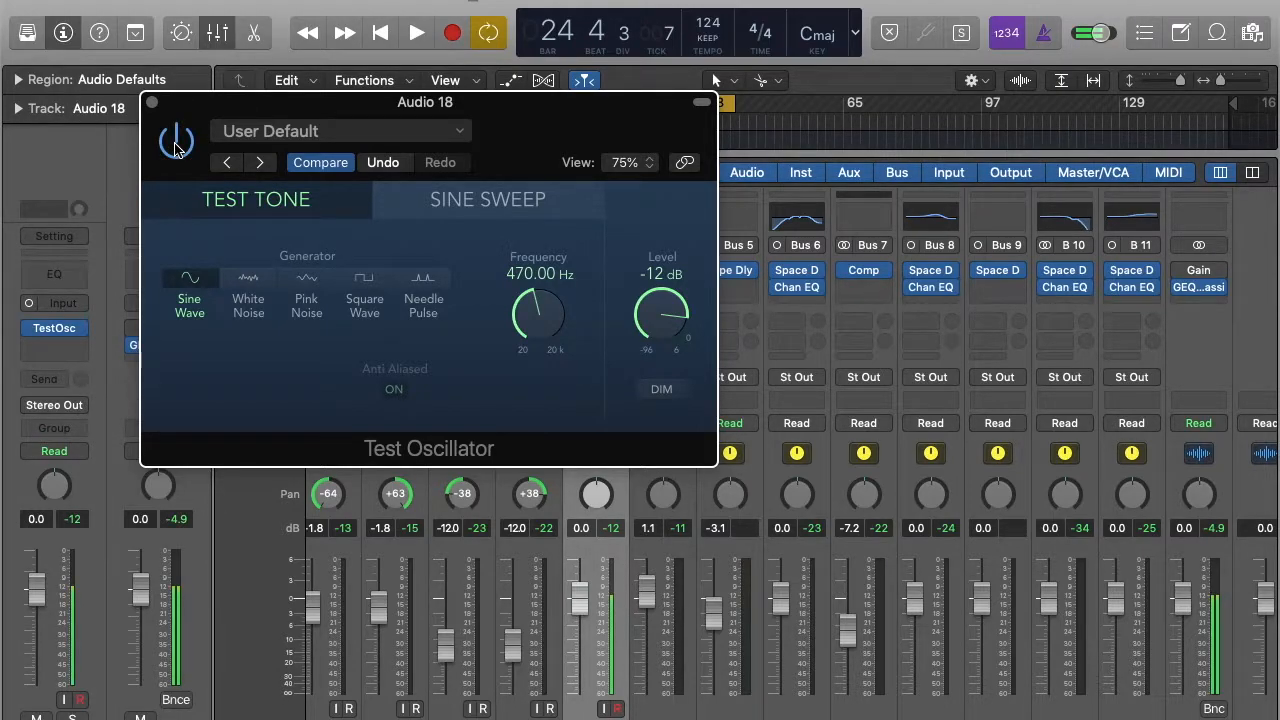
pyautogui.click(176, 142)
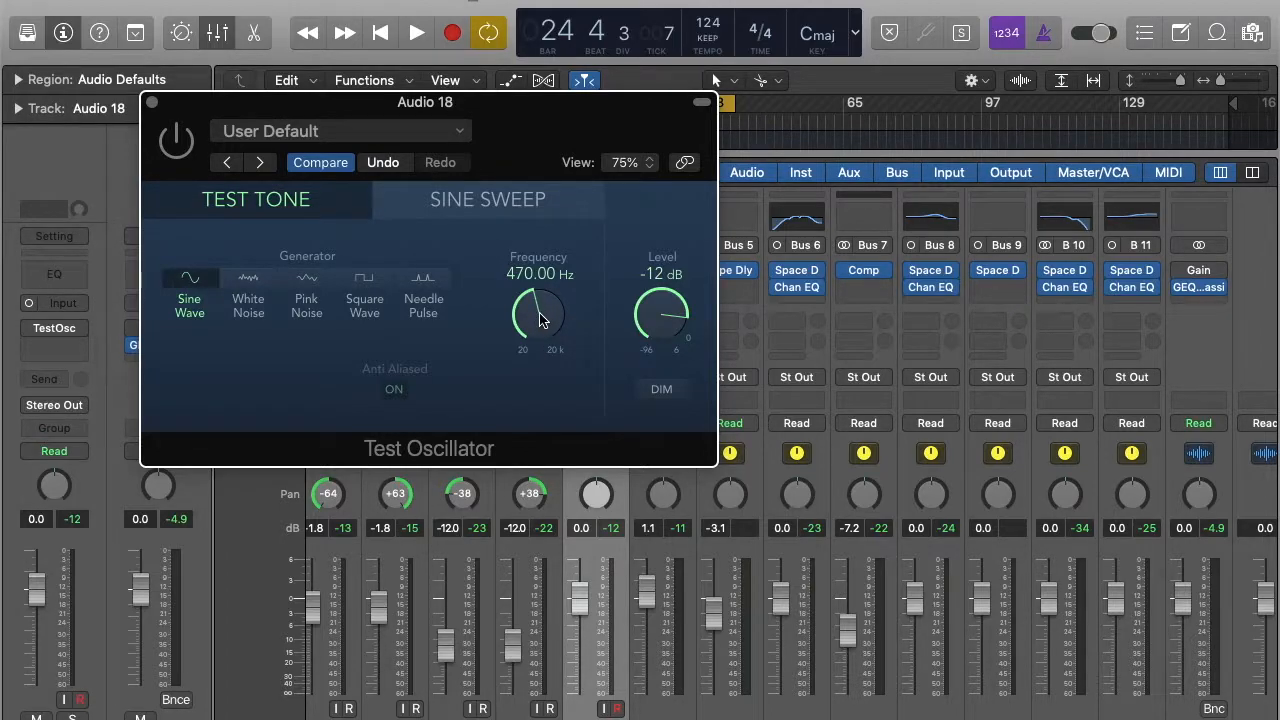
# - Lower the test tone to 20 Hz, switch the oscillator on and sweep the frequency up to 20000 Hz
pyautogui.moveTo(535, 308); pyautogui.dragTo(563, 465)
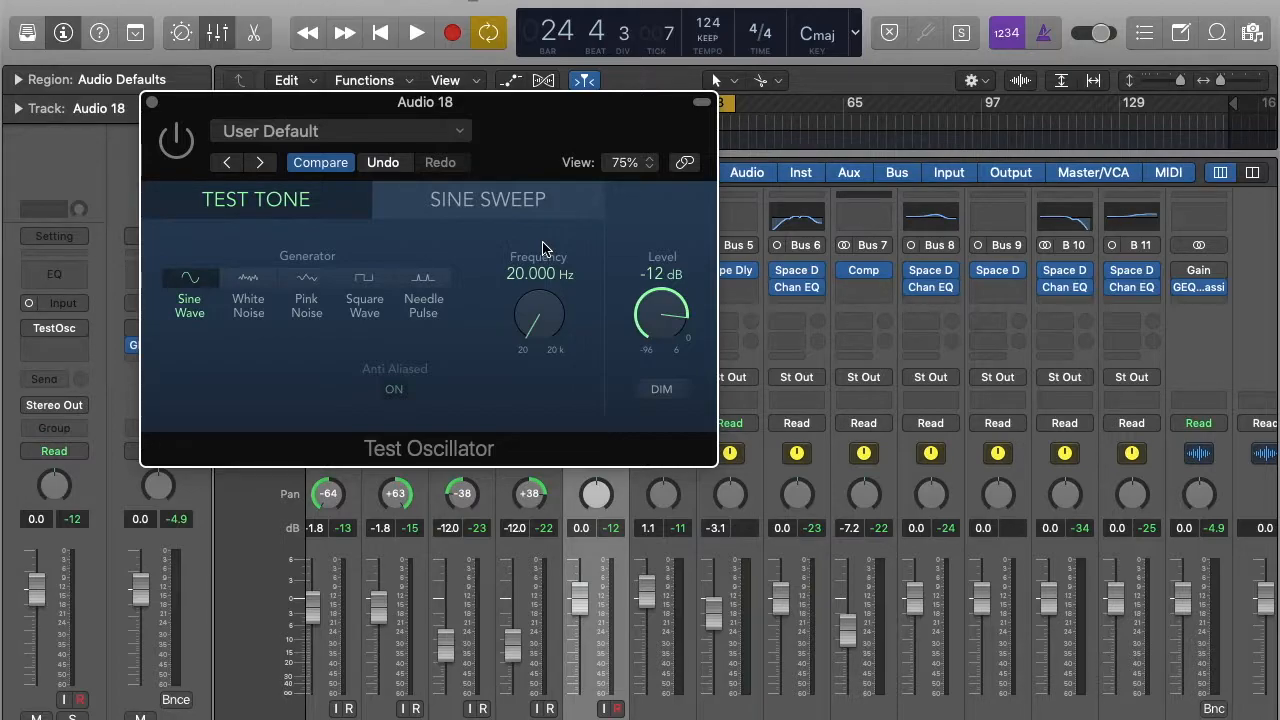
pyautogui.click(180, 143)
pyautogui.moveTo(541, 322); pyautogui.dragTo(543, 4)
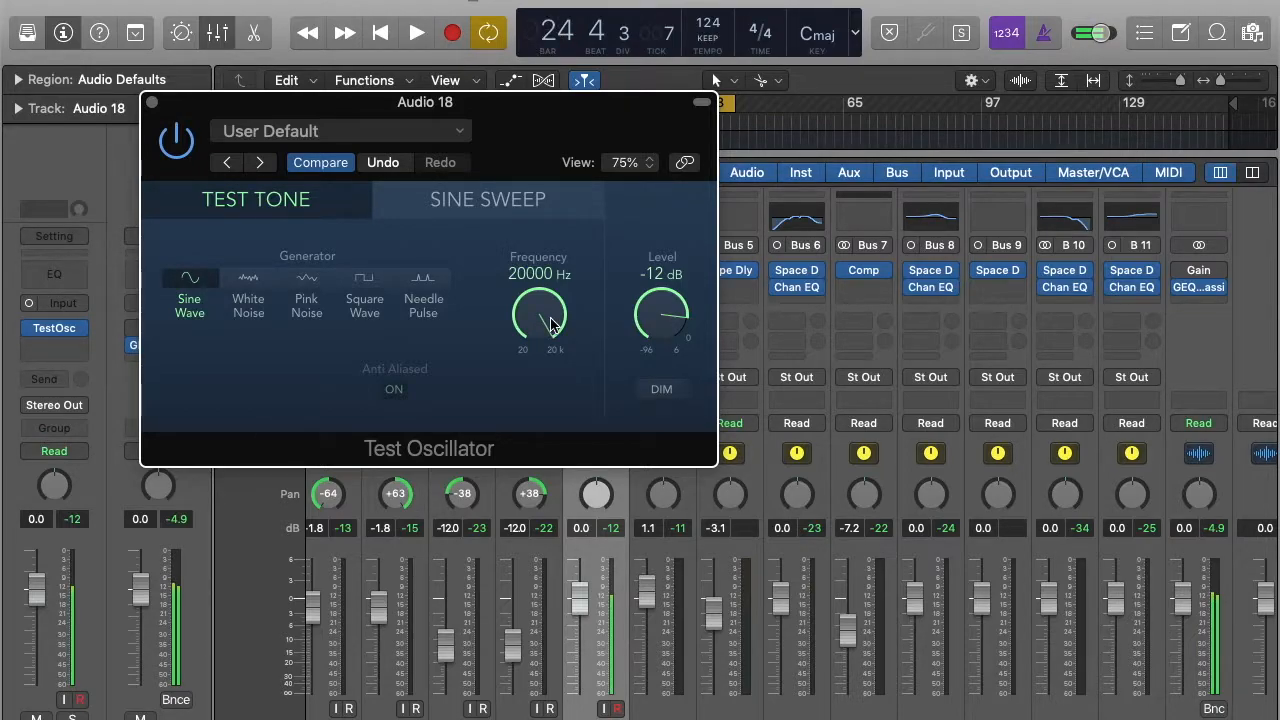
pyautogui.click(618, 600)
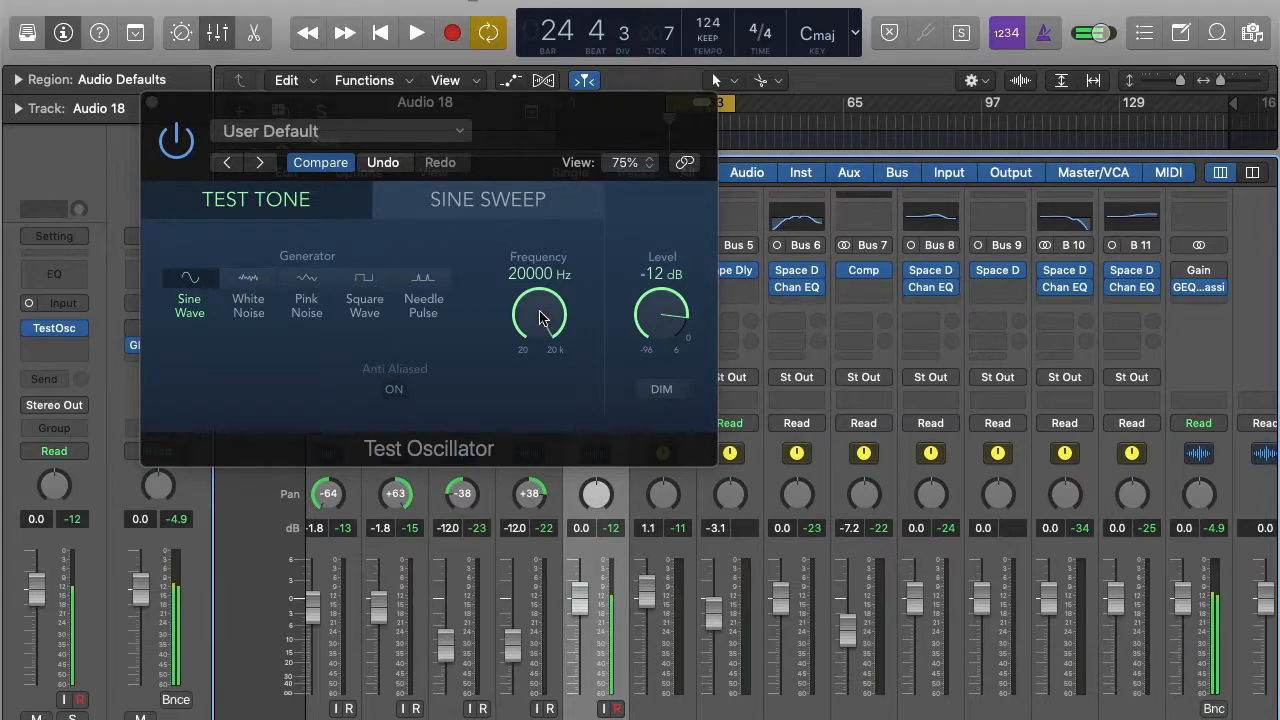
# - Set the test tone's frequency to 8000 Hz, then switch the oscillator off and close it
pyautogui.moveTo(539, 318); pyautogui.dragTo(539, 348)
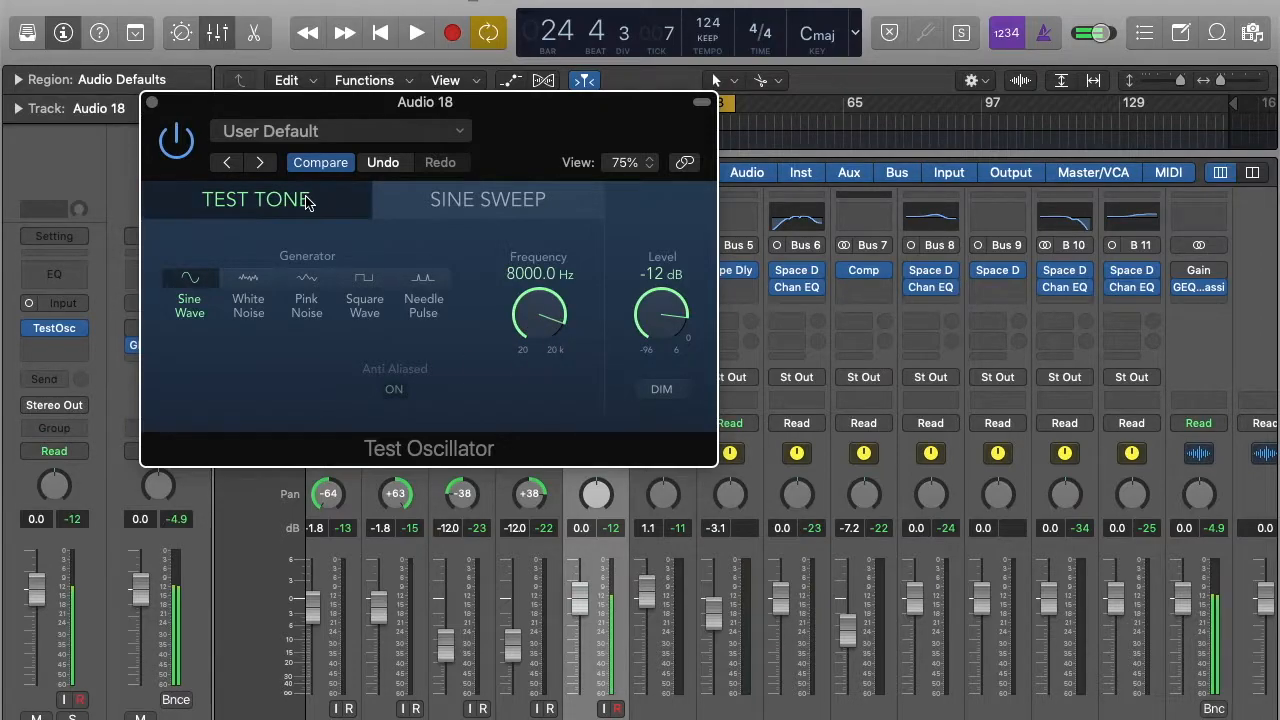
pyautogui.click(181, 148)
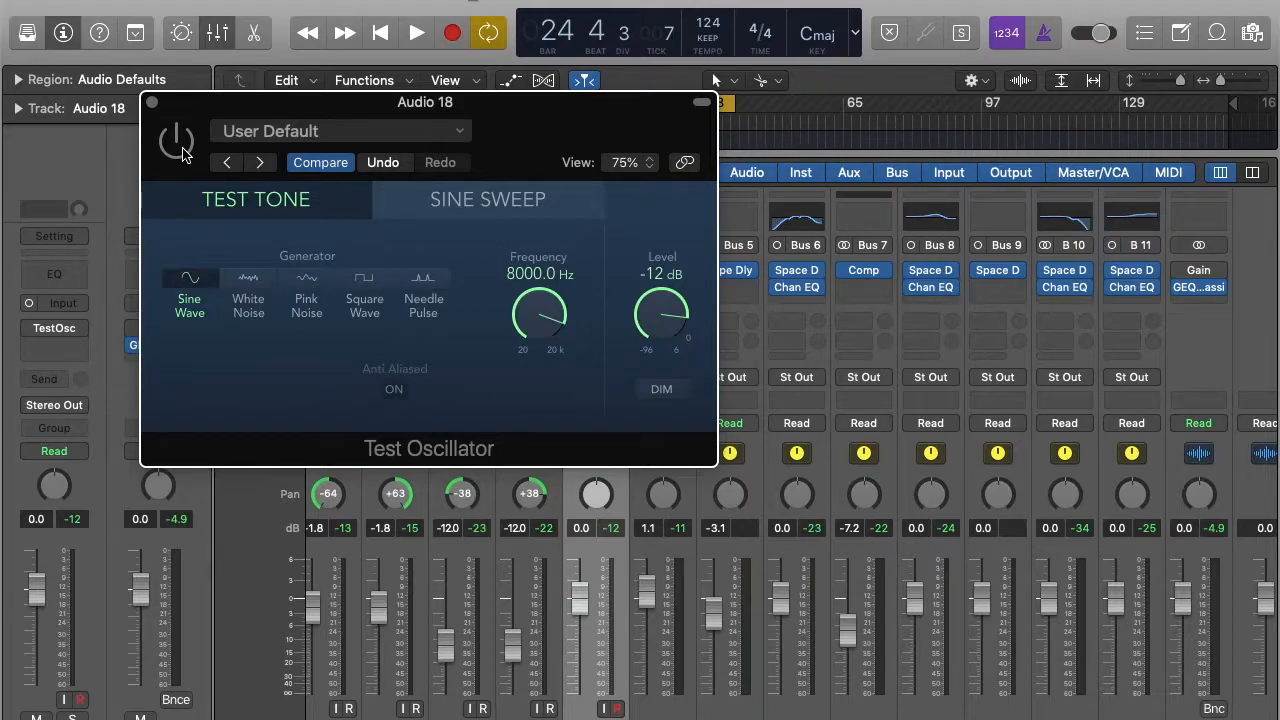
pyautogui.click(152, 103)
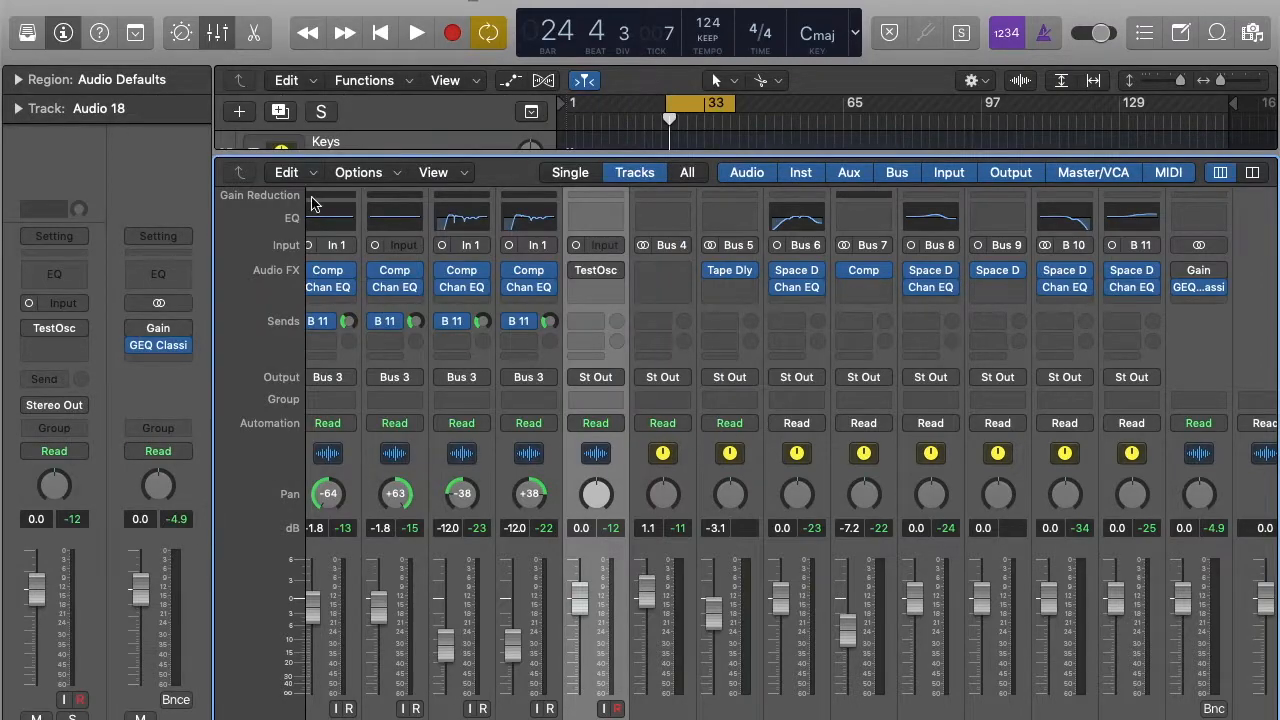
# - In the stereo output's GEQ Classic, raise the 500 Hz band to 2.1 and set the 200 Hz band to -0.7
pyautogui.click(1202, 289)
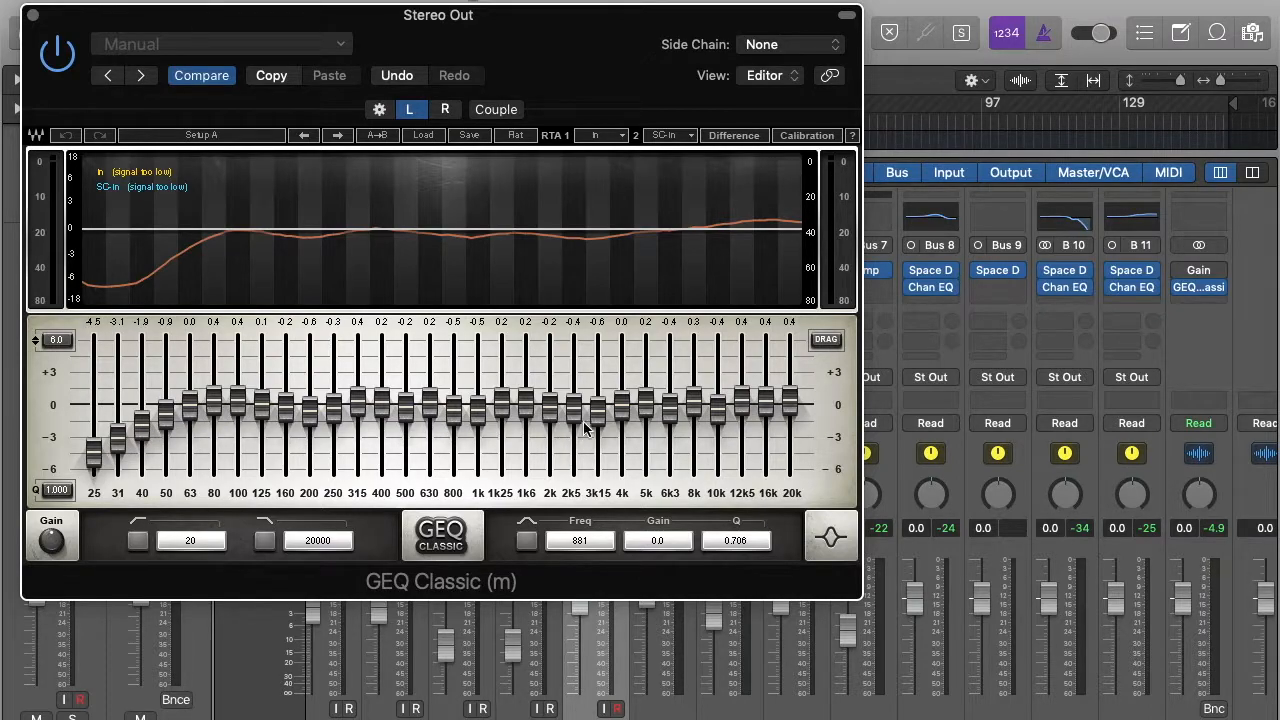
pyautogui.moveTo(309, 410); pyautogui.dragTo(309, 444)
pyautogui.moveTo(405, 430); pyautogui.dragTo(405, 381)
pyautogui.moveTo(309, 449); pyautogui.dragTo(309, 413)
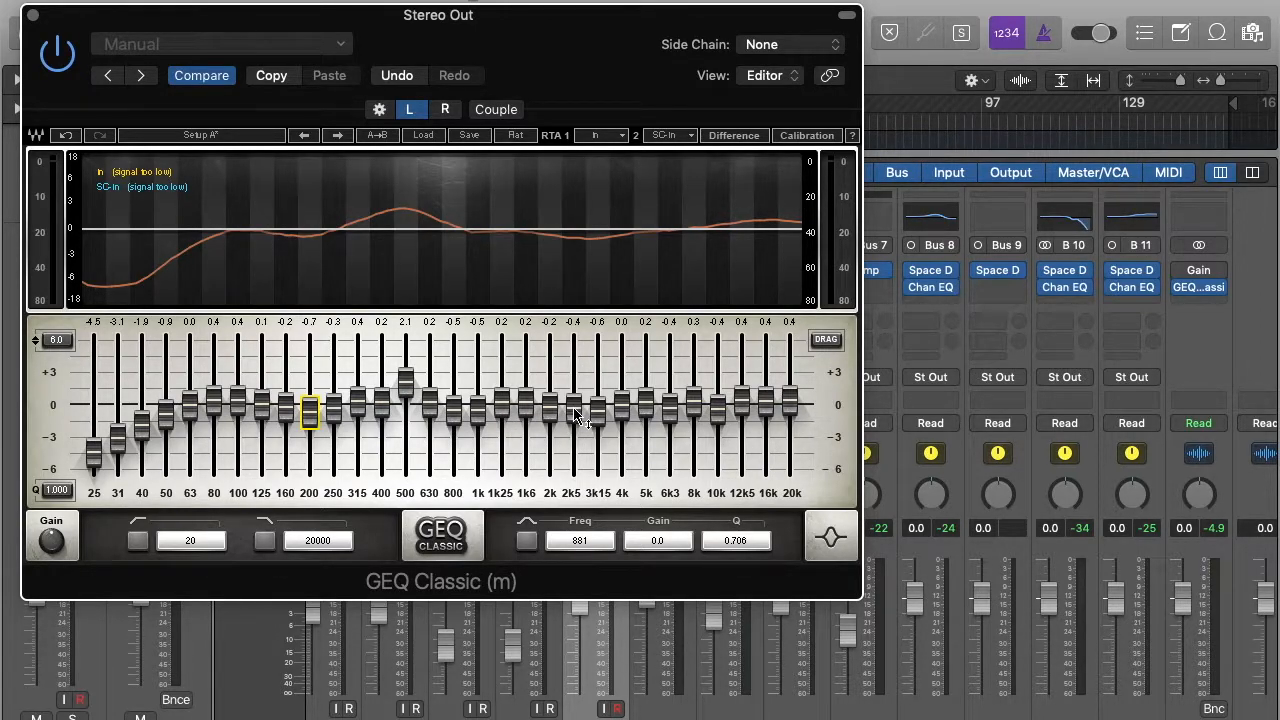
# - Cut the graphic EQ's 2.5 kHz band to -4.2 and raise it back up
pyautogui.moveTo(575, 415); pyautogui.dragTo(576, 457)
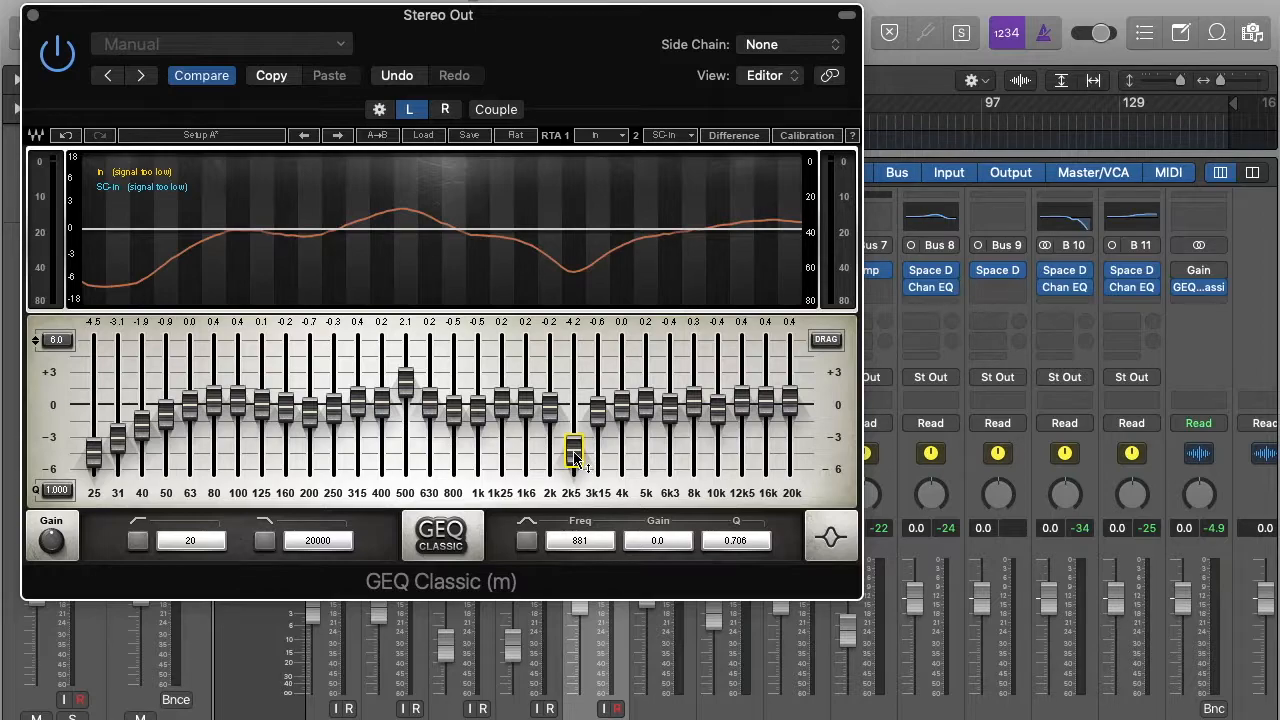
pyautogui.moveTo(574, 458); pyautogui.dragTo(574, 422)
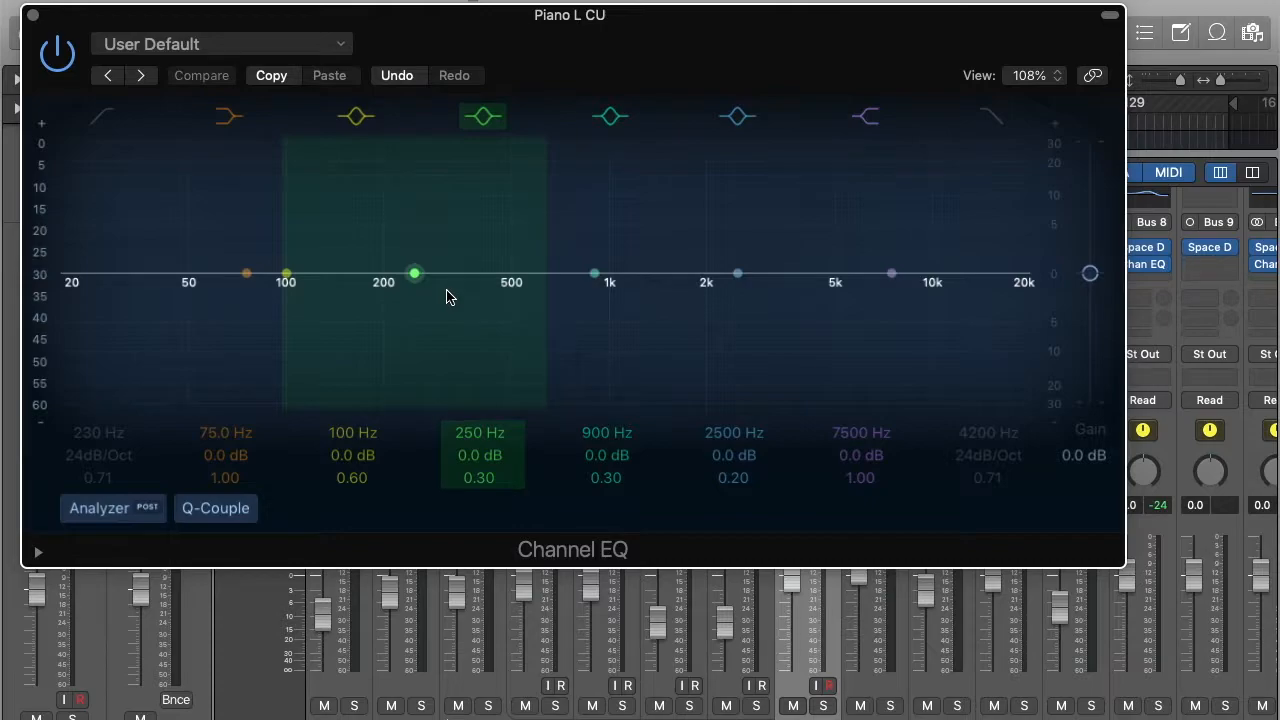
# - Solo the piano channel and play it back briefly with the Piano L CU Channel EQ open
pyautogui.press('space')
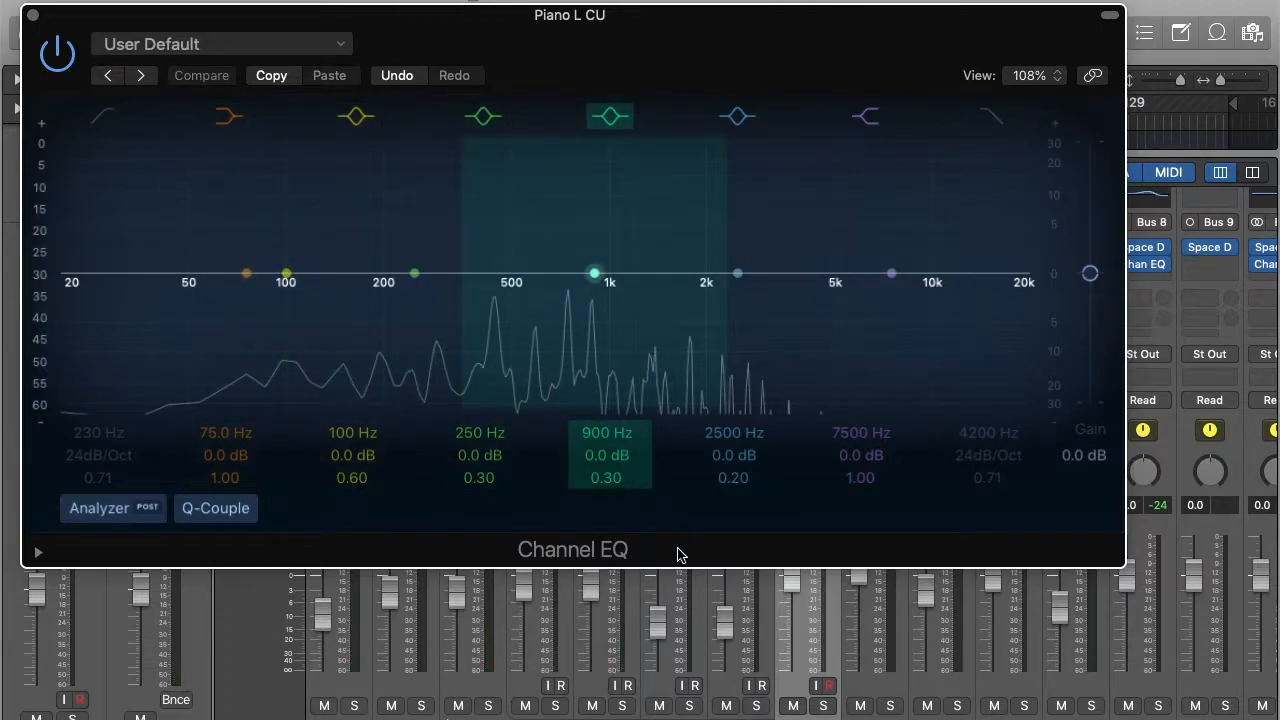
pyautogui.click(556, 707)
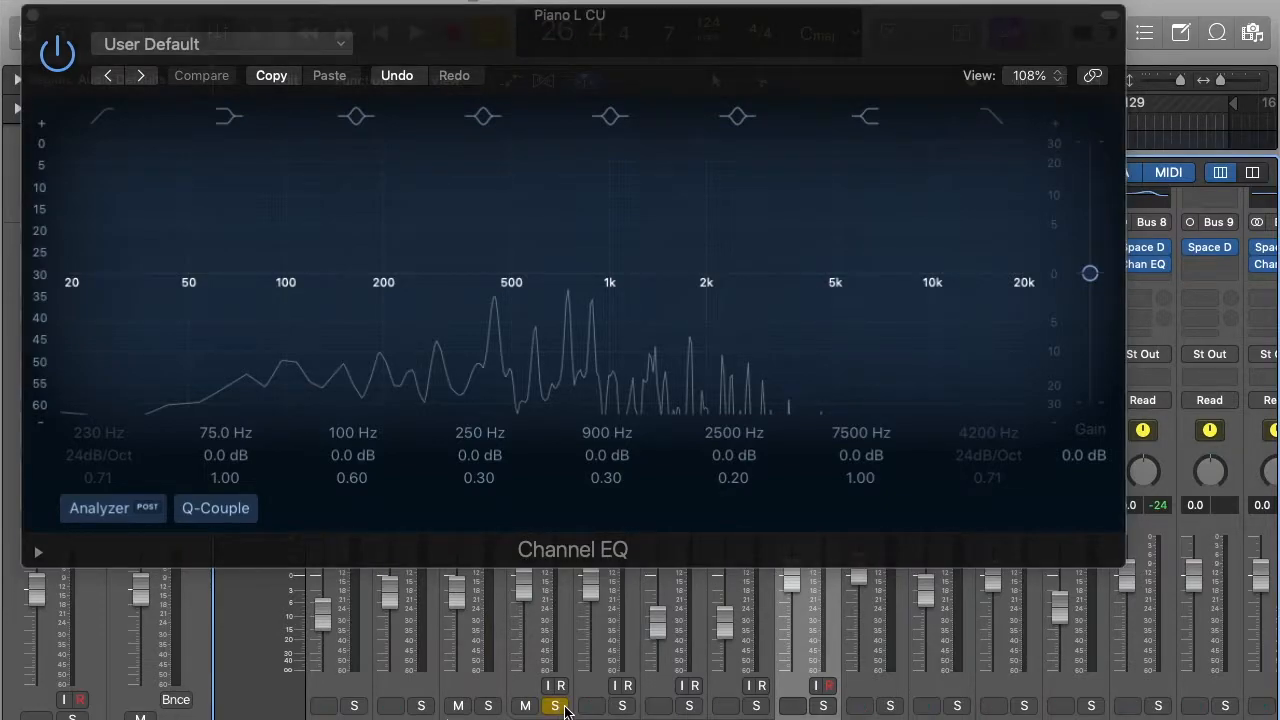
pyautogui.press('space')
pyautogui.press('space')
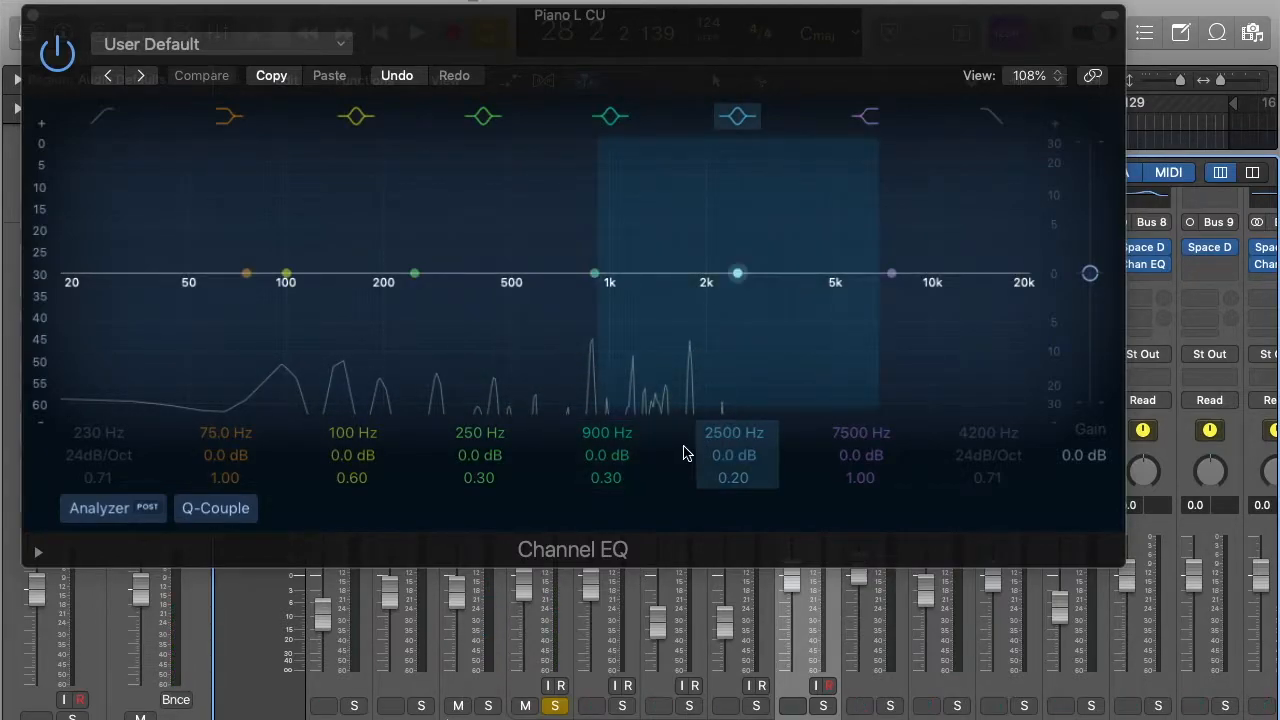
# - Boost the 900 Hz bell band by 14.5 dB at 1140 Hz with a Q of 2.30
pyautogui.moveTo(604, 470)
pyautogui.mouseDown()
pyautogui.moveTo(600, 450)
pyautogui.moveTo(604, 480)
pyautogui.mouseUp()
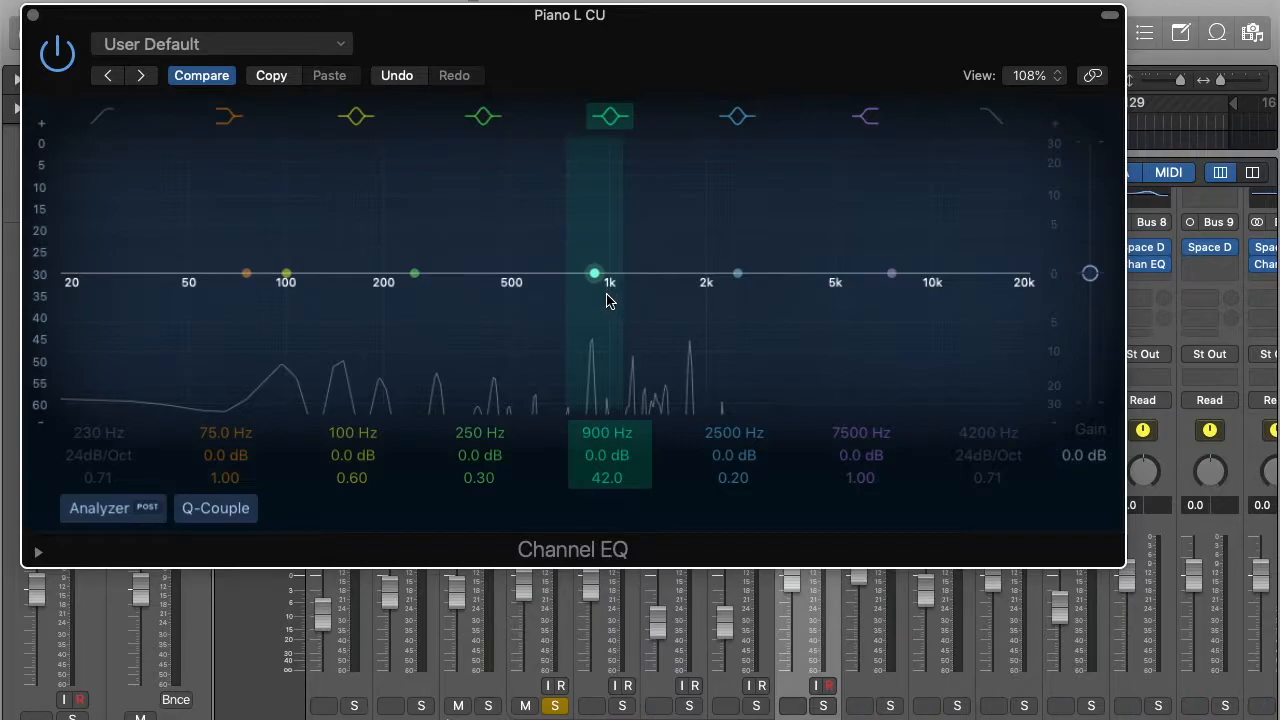
pyautogui.moveTo(594, 273); pyautogui.dragTo(626, 177)
pyautogui.moveTo(613, 476); pyautogui.dragTo(613, 547)
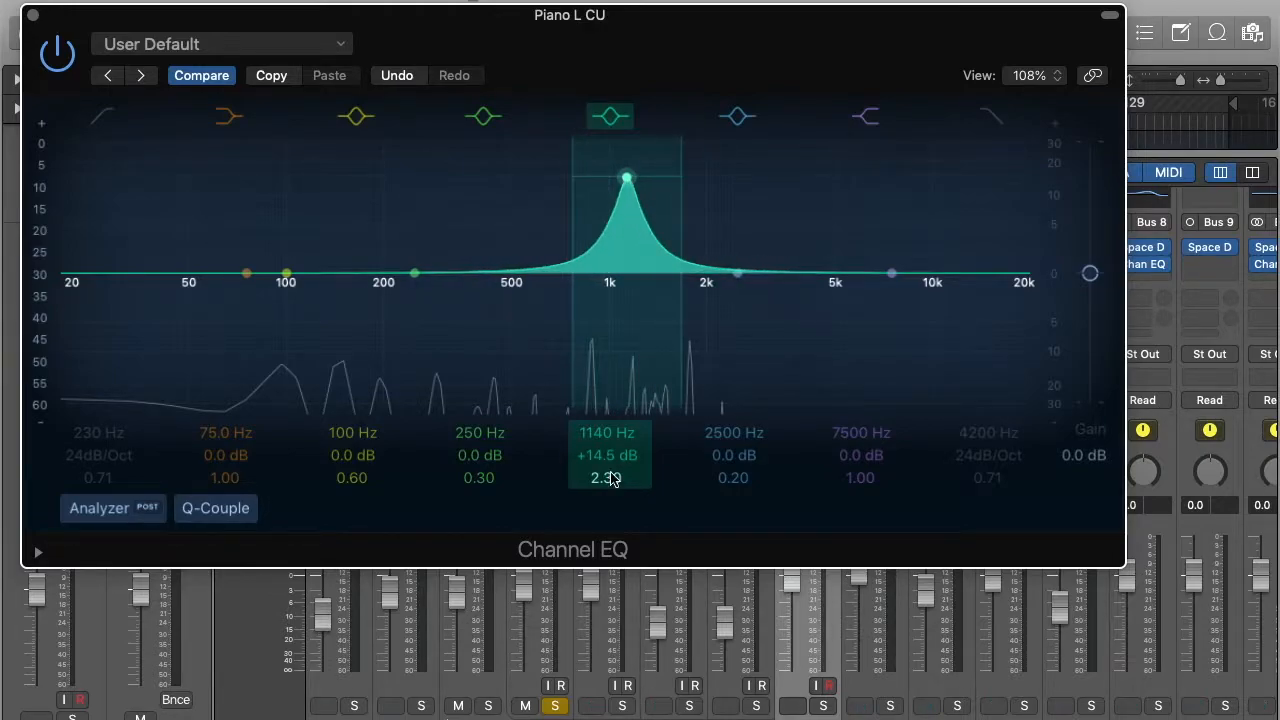
# - During playback, sweep the boosted bell to 365 Hz at +24 dB, then return it to 0 dB at 1400 Hz
pyautogui.press('space')
pyautogui.moveTo(634, 236); pyautogui.dragTo(464, 123)
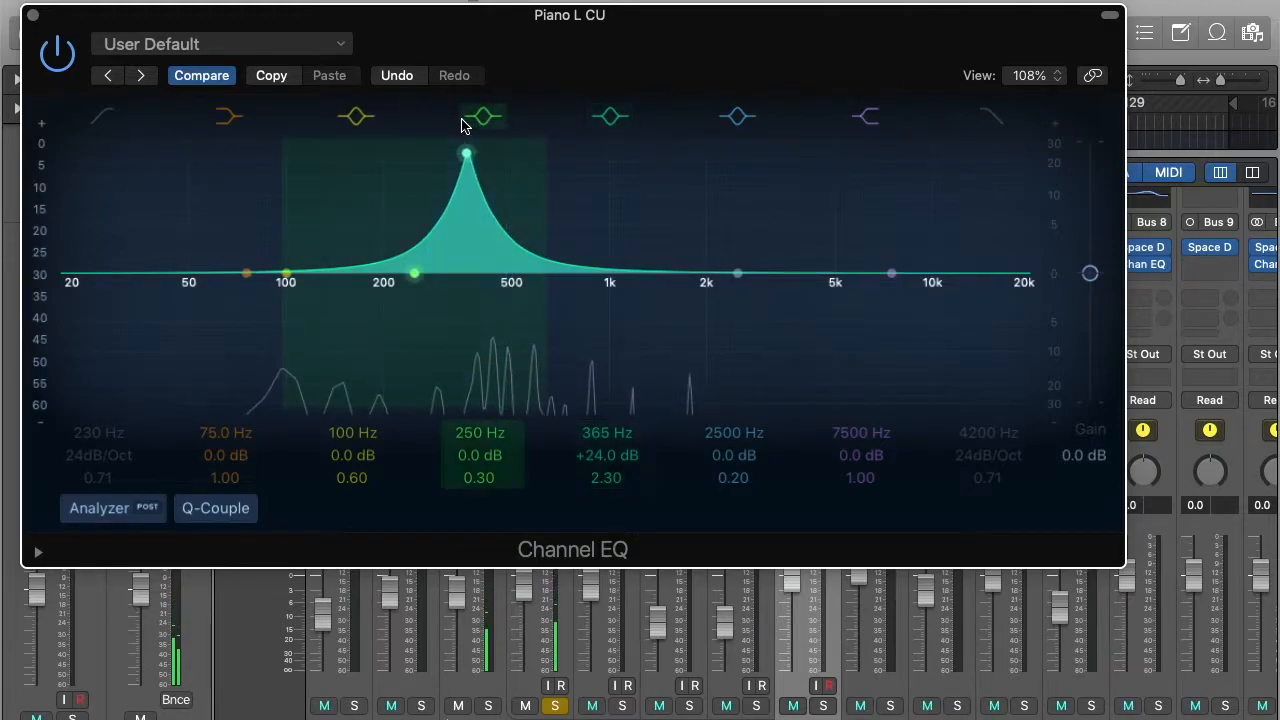
pyautogui.moveTo(471, 194); pyautogui.dragTo(674, 341)
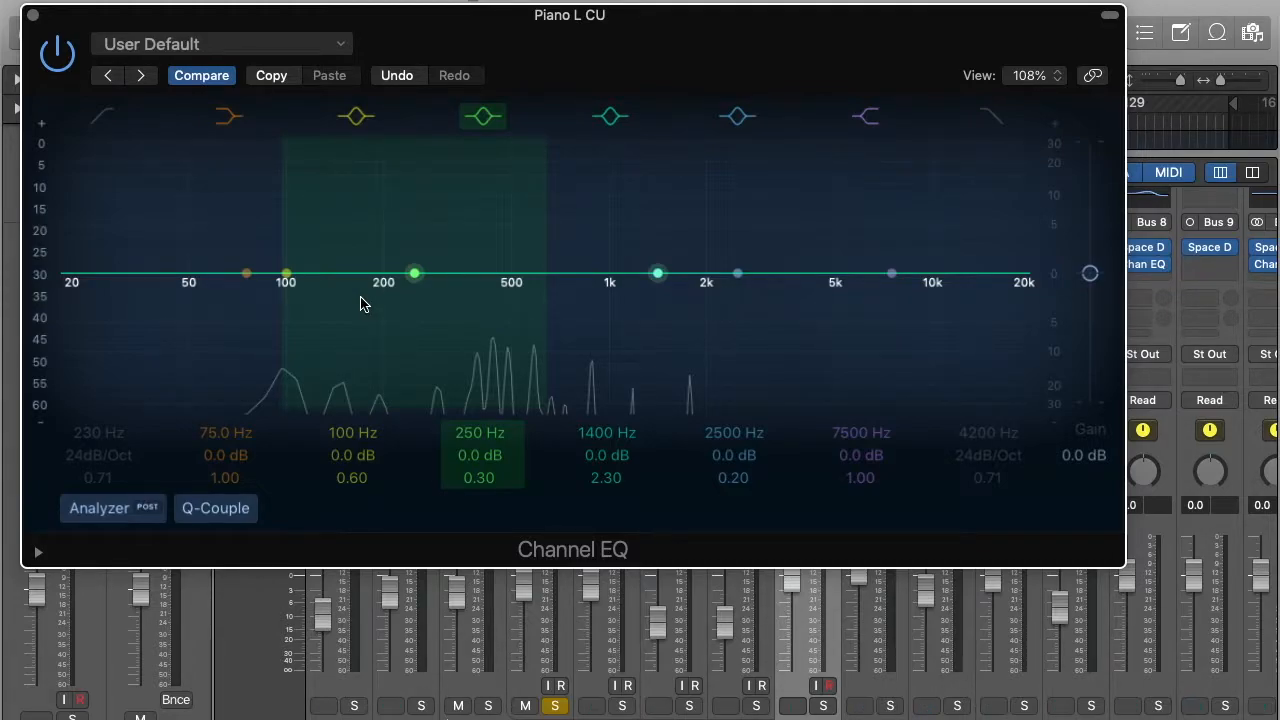
# - Try the low-cut filter at 132 Hz and the high-cut filter at 7600 Hz, leaving both switched off
pyautogui.click(98, 120)
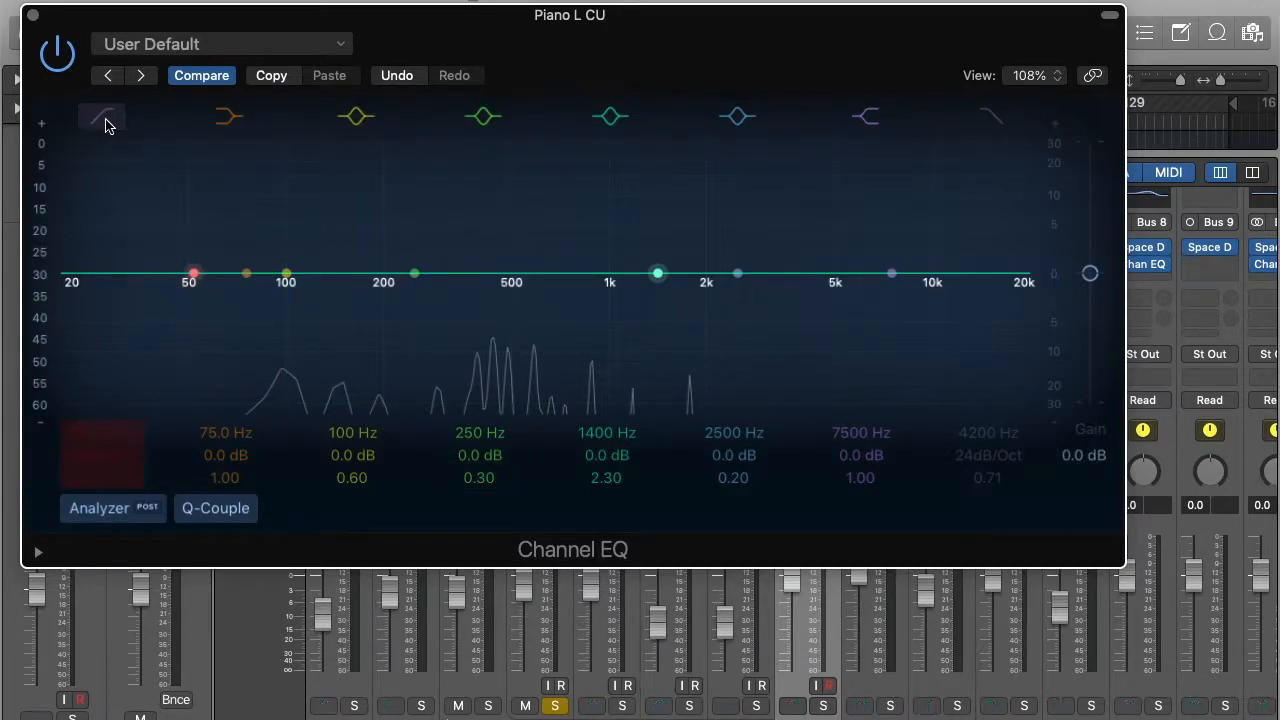
pyautogui.click(107, 122)
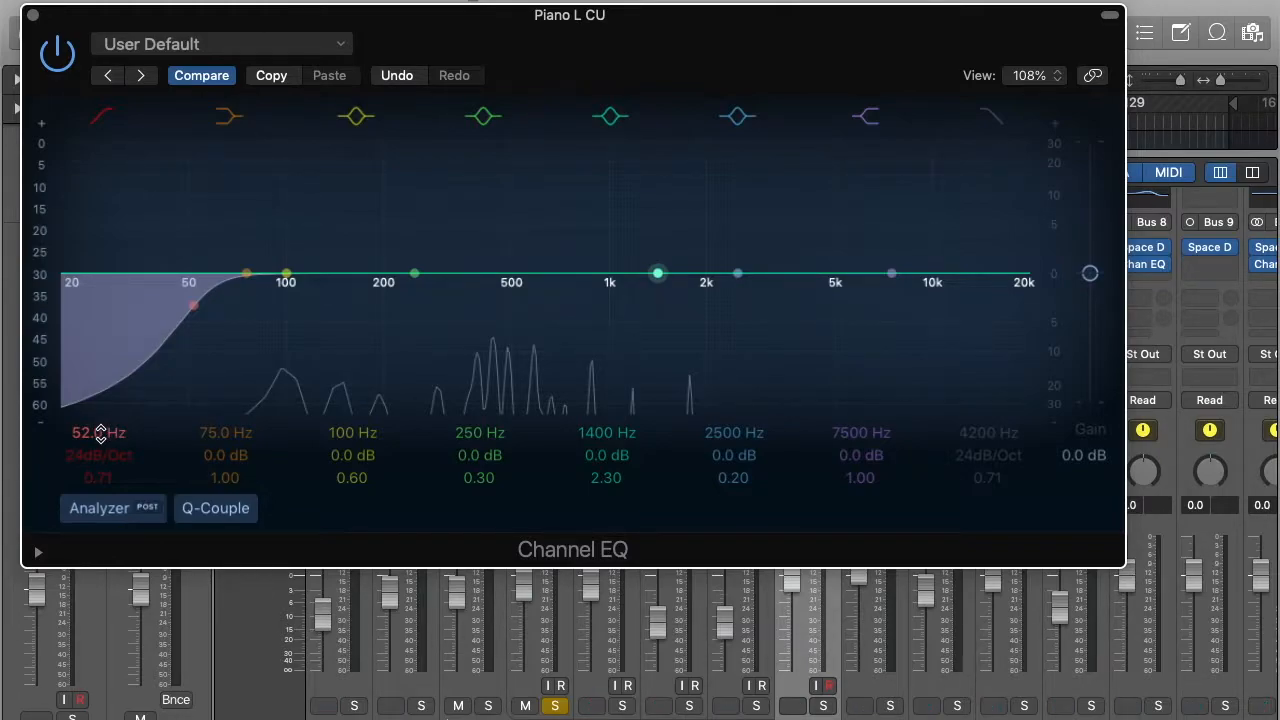
pyautogui.moveTo(117, 432)
pyautogui.mouseDown()
pyautogui.moveTo(117, 410)
pyautogui.moveTo(98, 398)
pyautogui.moveTo(98, 437)
pyautogui.mouseUp()
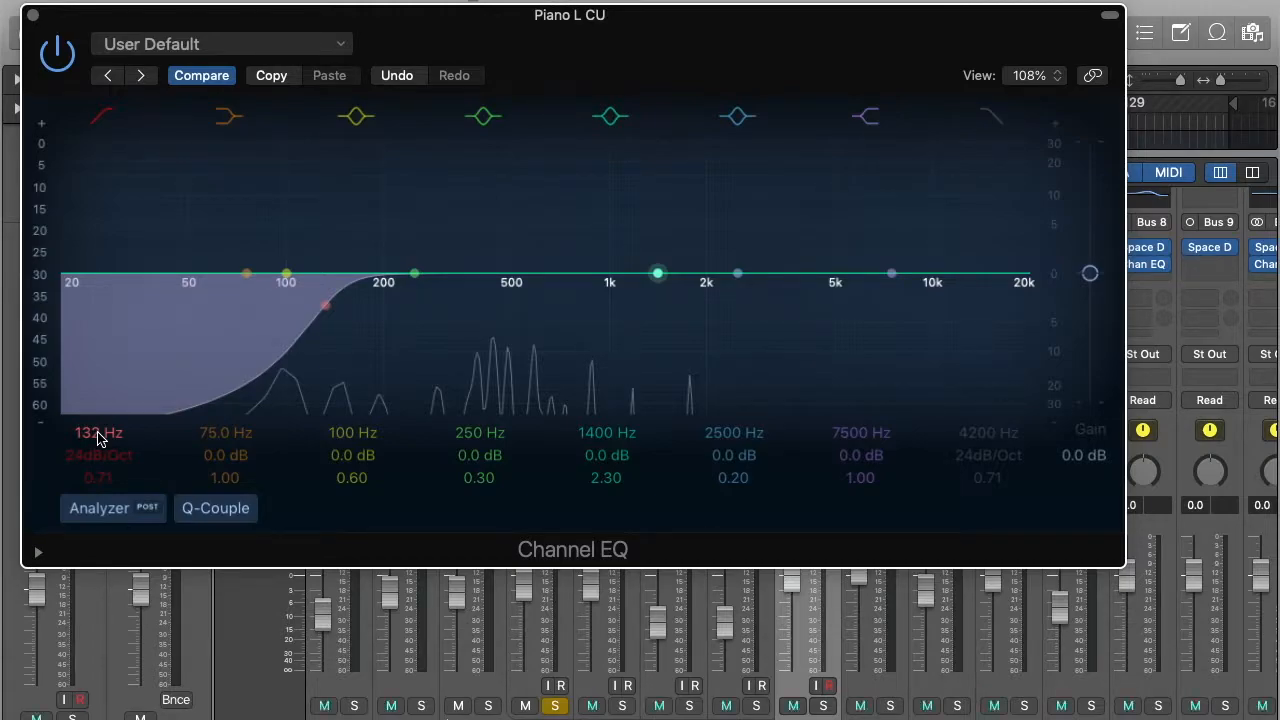
pyautogui.click(102, 117)
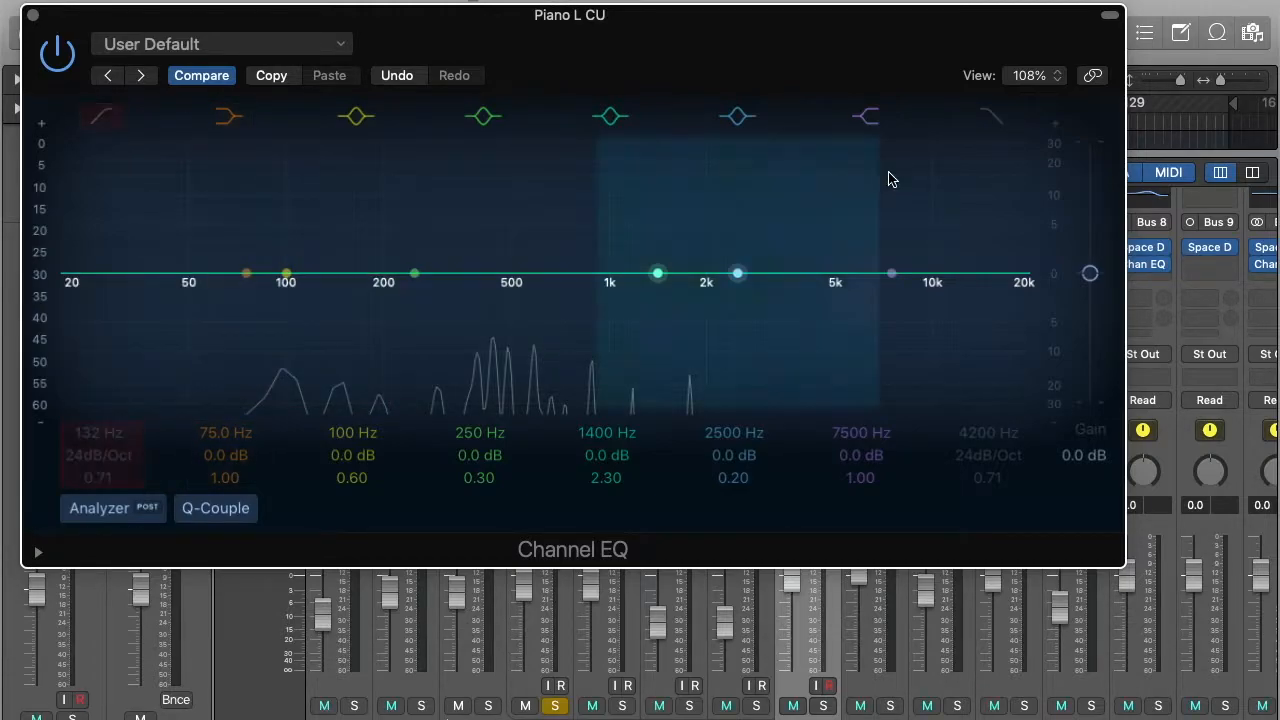
pyautogui.click(995, 120)
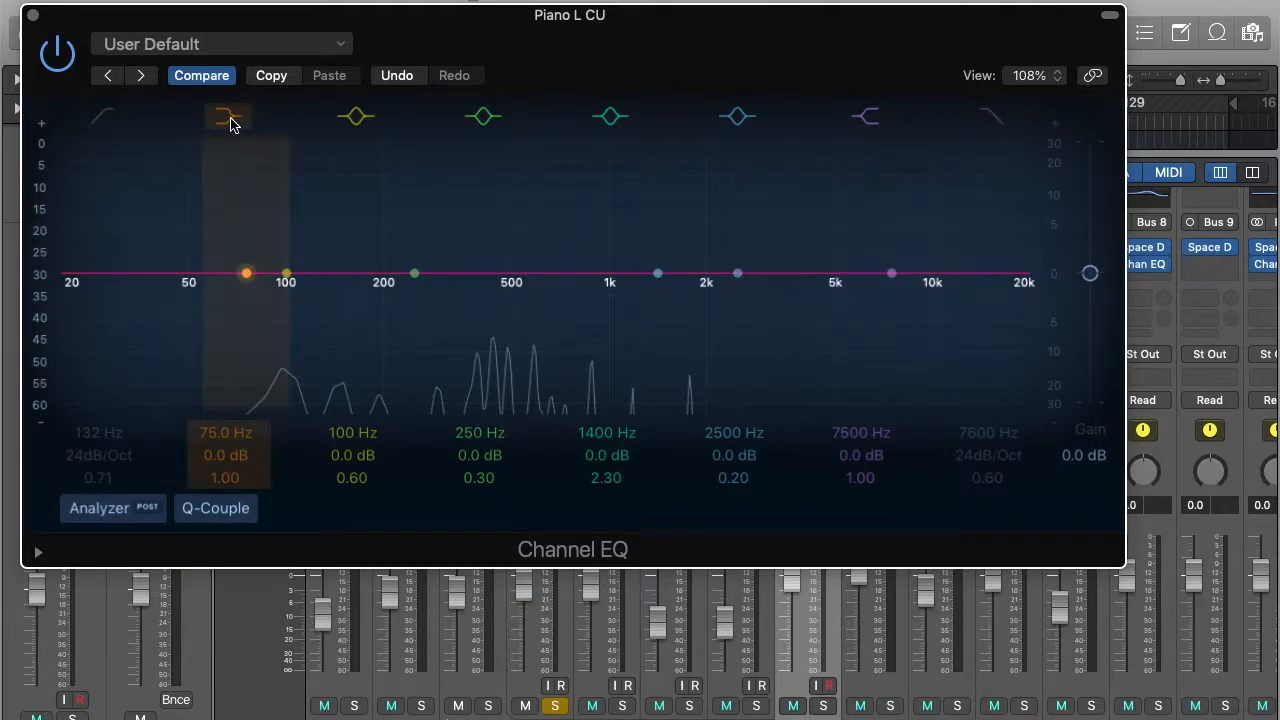
# - Try a low-shelf boost of 7.5 dB at 104 Hz and a high-shelf boost of 5.5 dB at 4950 Hz
pyautogui.moveTo(251, 257); pyautogui.dragTo(297, 213)
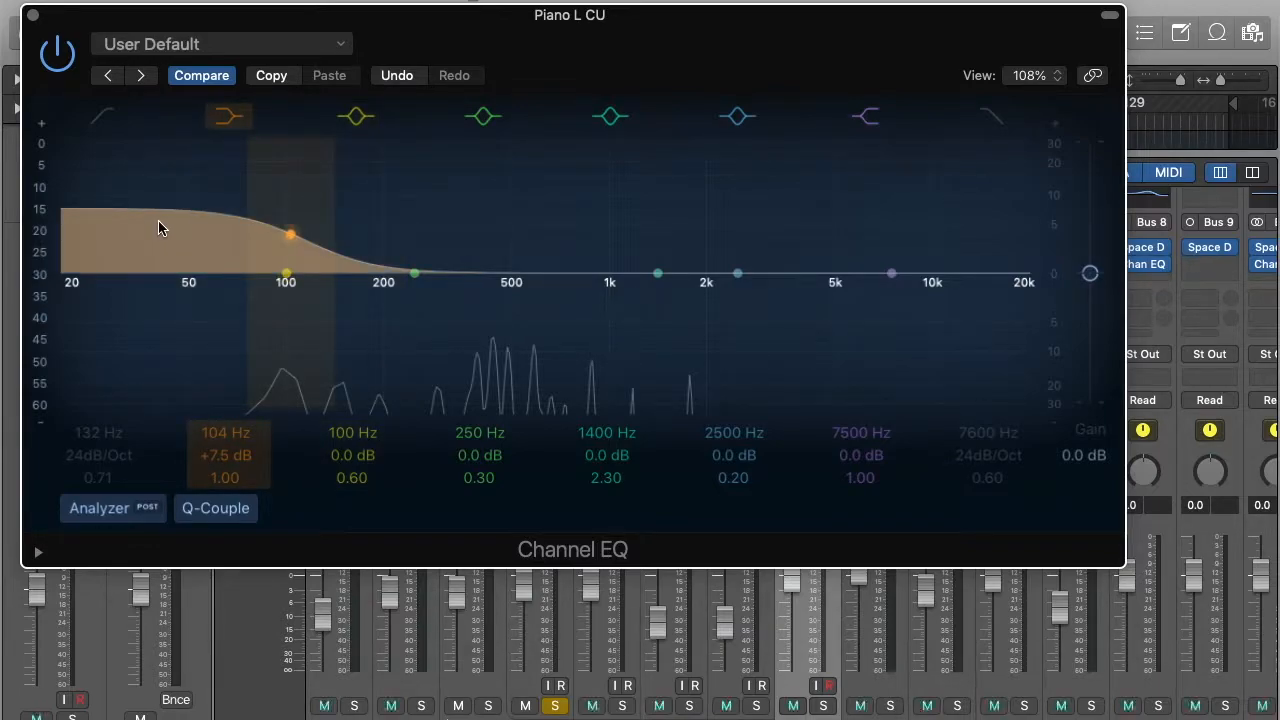
pyautogui.moveTo(889, 251); pyautogui.dragTo(826, 219)
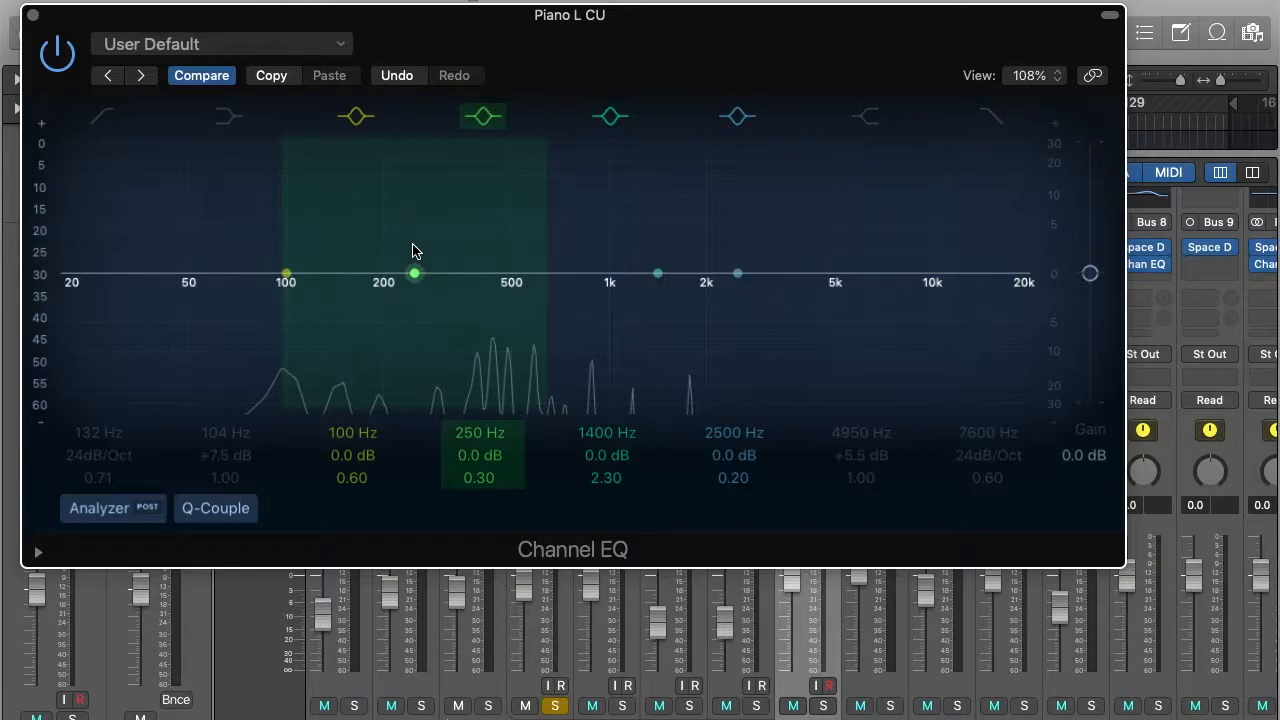
# - Boost the 250 Hz bell band by 13.5 dB at 445 Hz and narrow its Q to 4.30
pyautogui.click(415, 251)
pyautogui.moveTo(415, 251); pyautogui.dragTo(502, 176)
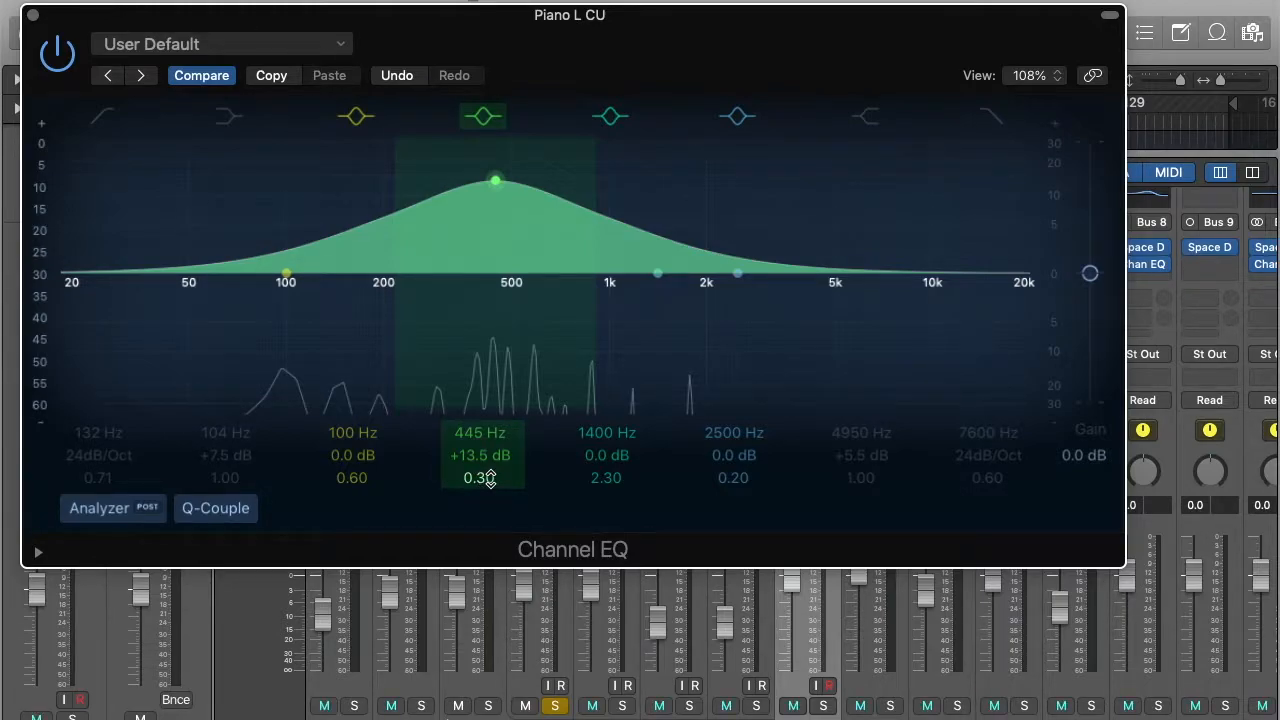
pyautogui.moveTo(489, 478); pyautogui.dragTo(489, 390)
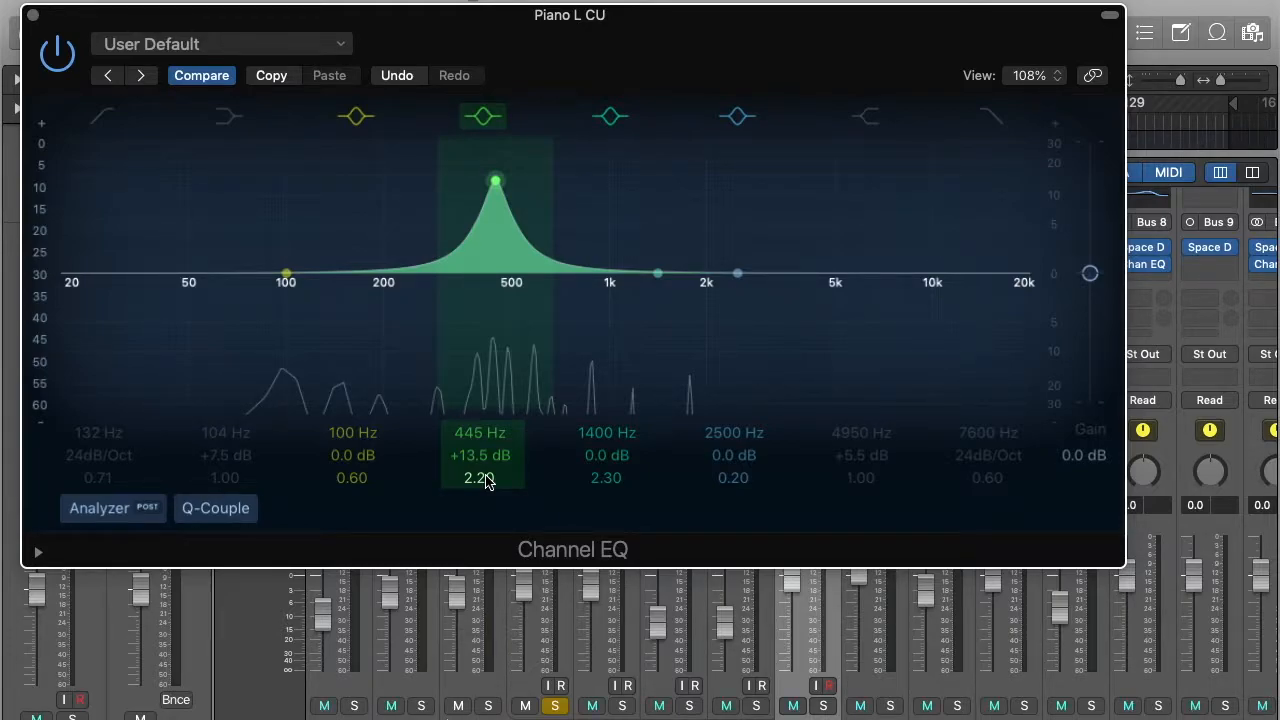
pyautogui.moveTo(479, 478); pyautogui.dragTo(479, 440)
# - Sweep the narrow green bell to 1140 Hz at +24 dB, then turn it into an 11 dB cut
pyautogui.click(497, 183)
pyautogui.moveTo(497, 183); pyautogui.dragTo(642, 92)
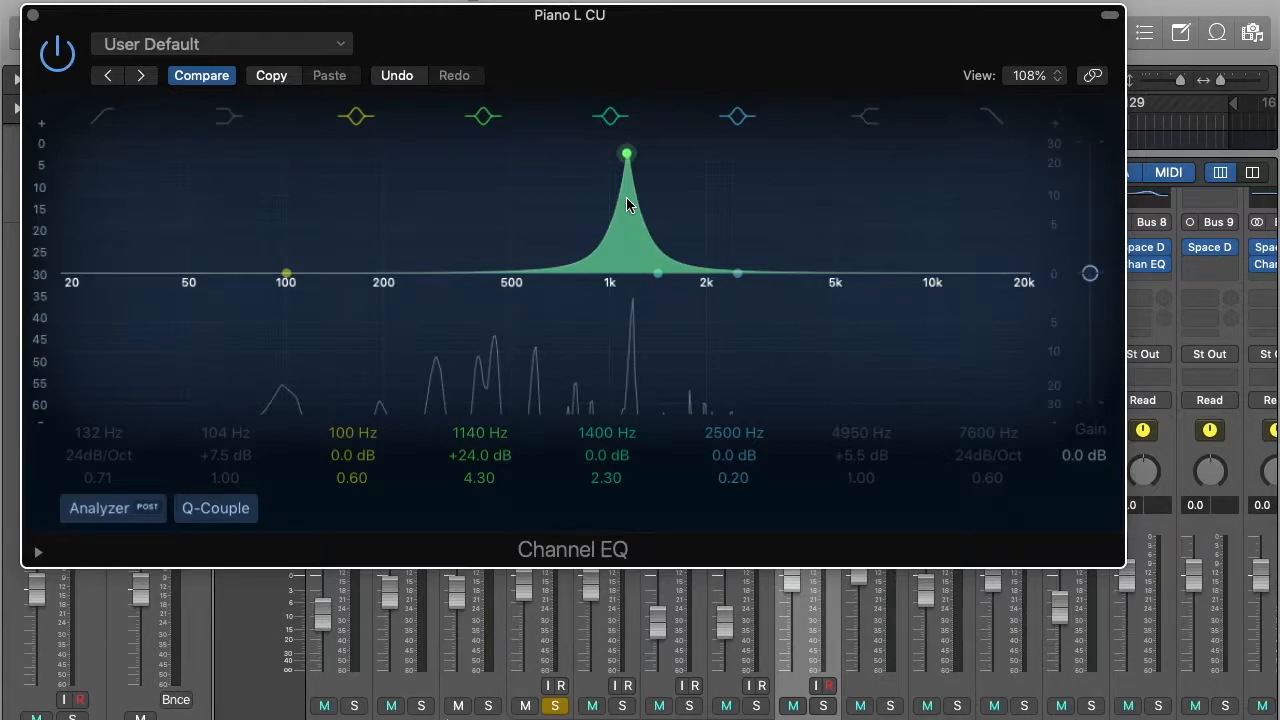
pyautogui.click(482, 456)
pyautogui.moveTo(482, 456); pyautogui.dragTo(482, 498)
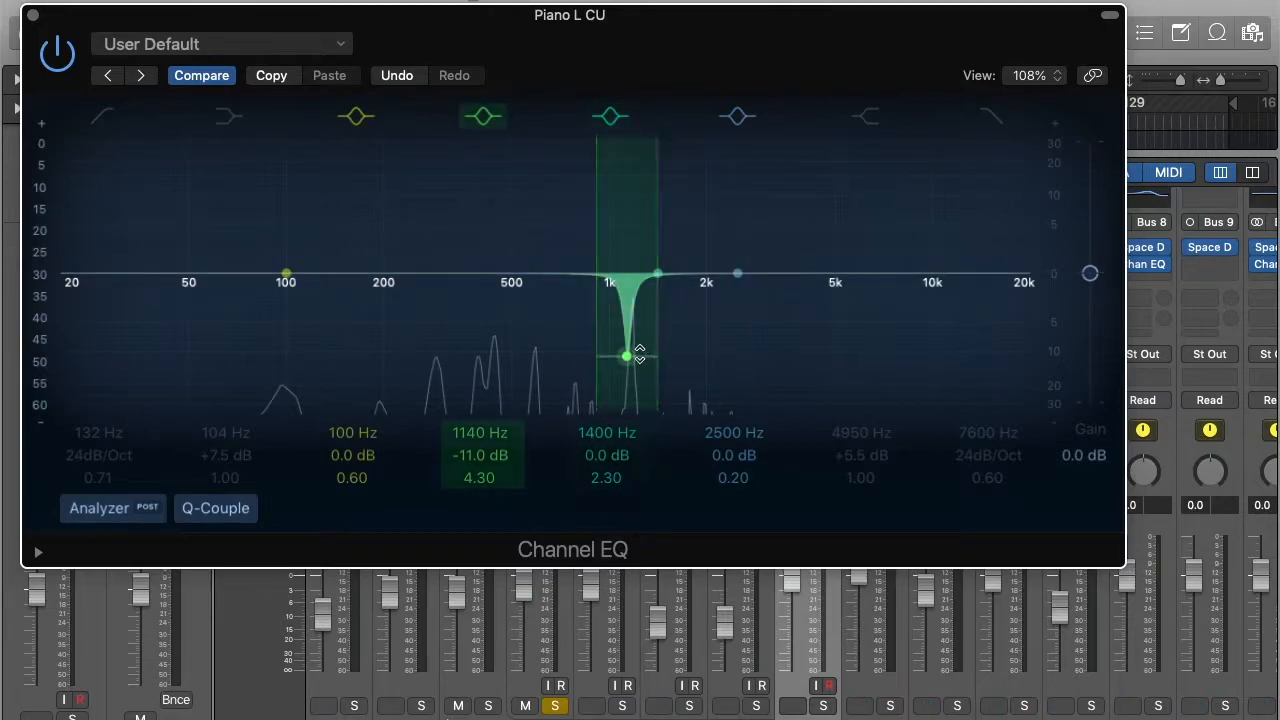
# - Widen the green bell to a Q of 1.30, test boosts around 860 and 760 Hz, and flatten it to 0 dB at 770 Hz
pyautogui.moveTo(628, 350); pyautogui.dragTo(588, 227)
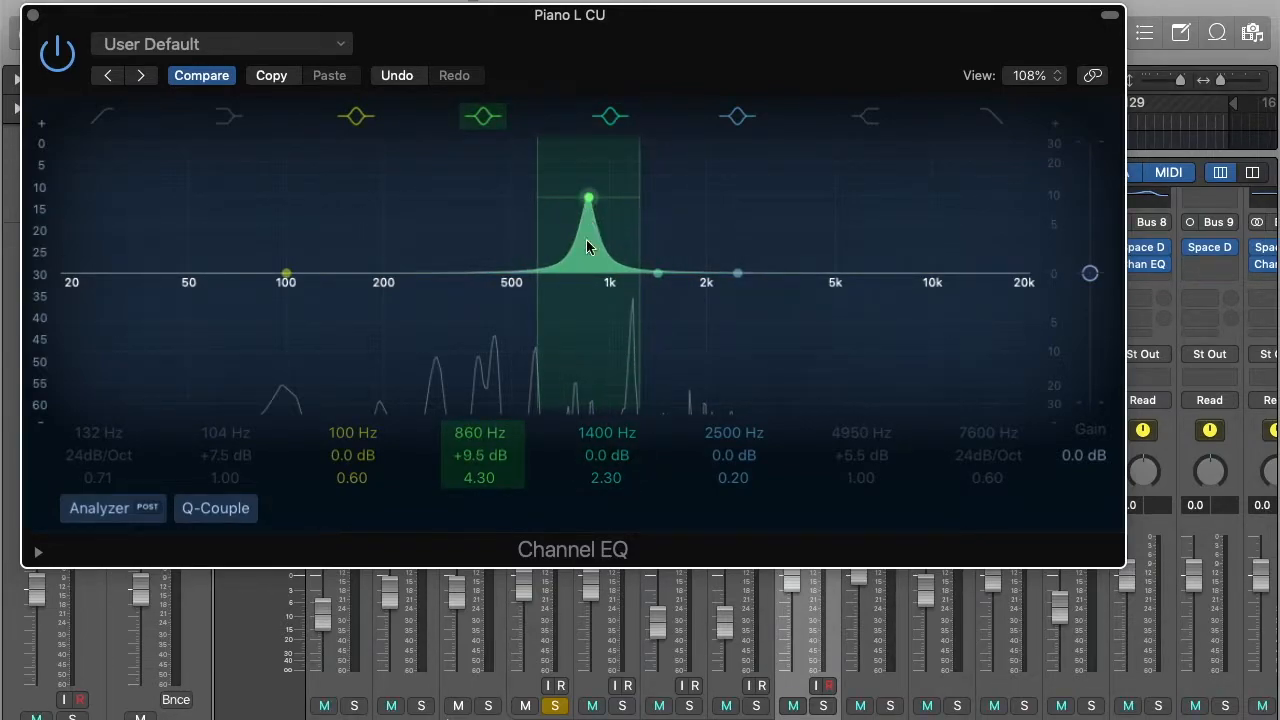
pyautogui.moveTo(478, 477)
pyautogui.mouseDown()
pyautogui.moveTo(478, 507)
pyautogui.moveTo(480, 492)
pyautogui.mouseUp()
pyautogui.moveTo(588, 198); pyautogui.dragTo(566, 260)
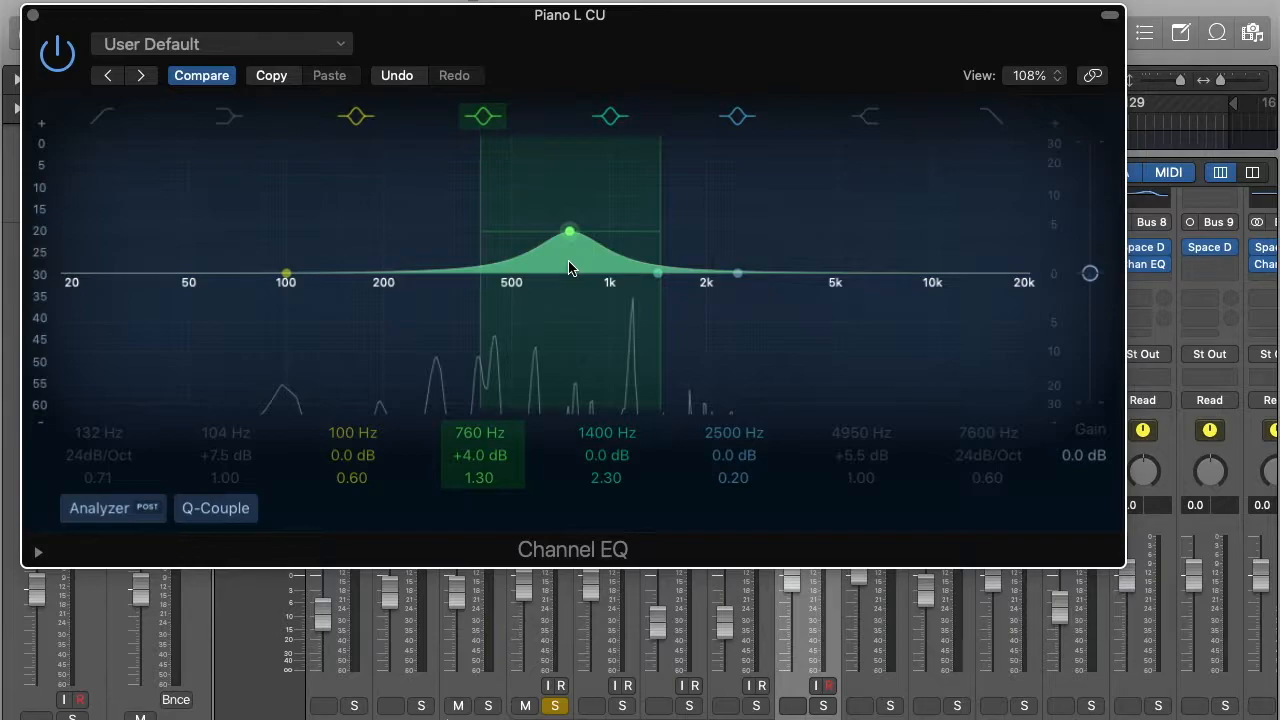
pyautogui.moveTo(570, 232); pyautogui.dragTo(569, 274)
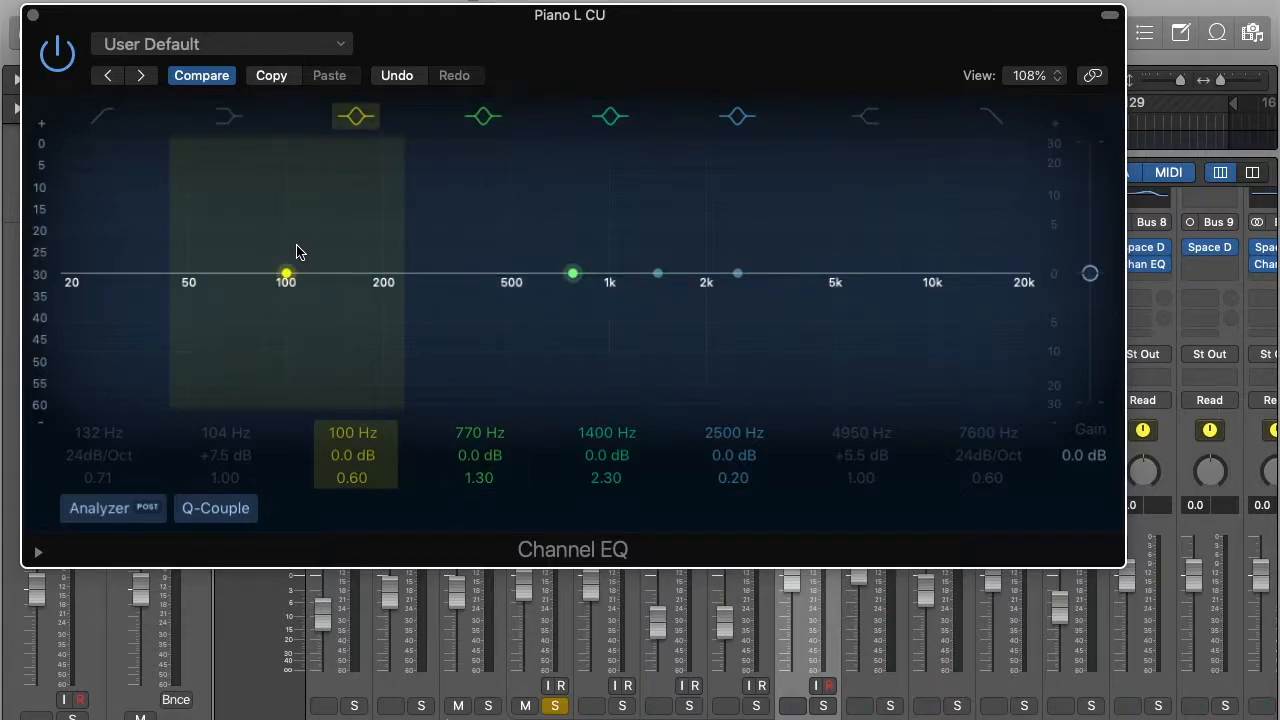
# - Sweep the 100 Hz bell and settle it at 164 Hz with +1.0 dB, then set the 770 Hz bell to -1.0 dB at 790 Hz
pyautogui.moveTo(296, 251); pyautogui.dragTo(454, 189)
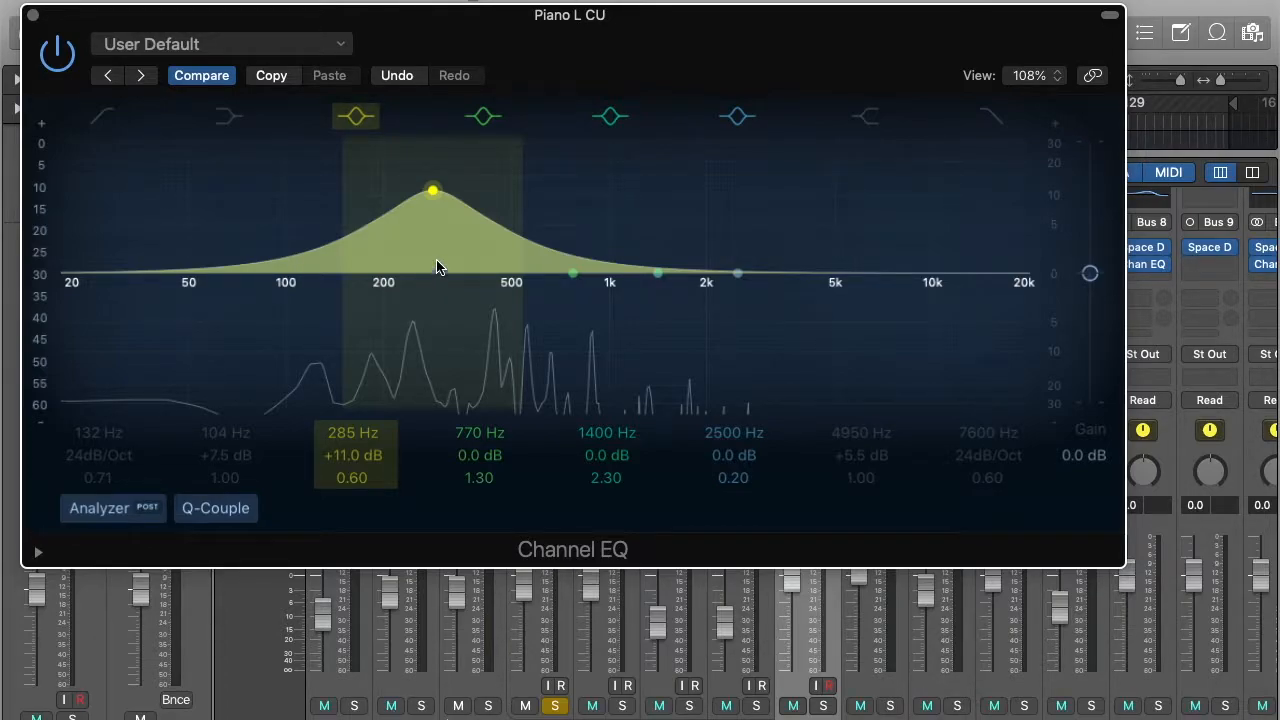
pyautogui.moveTo(437, 266); pyautogui.dragTo(357, 309)
pyautogui.moveTo(571, 264); pyautogui.dragTo(566, 263)
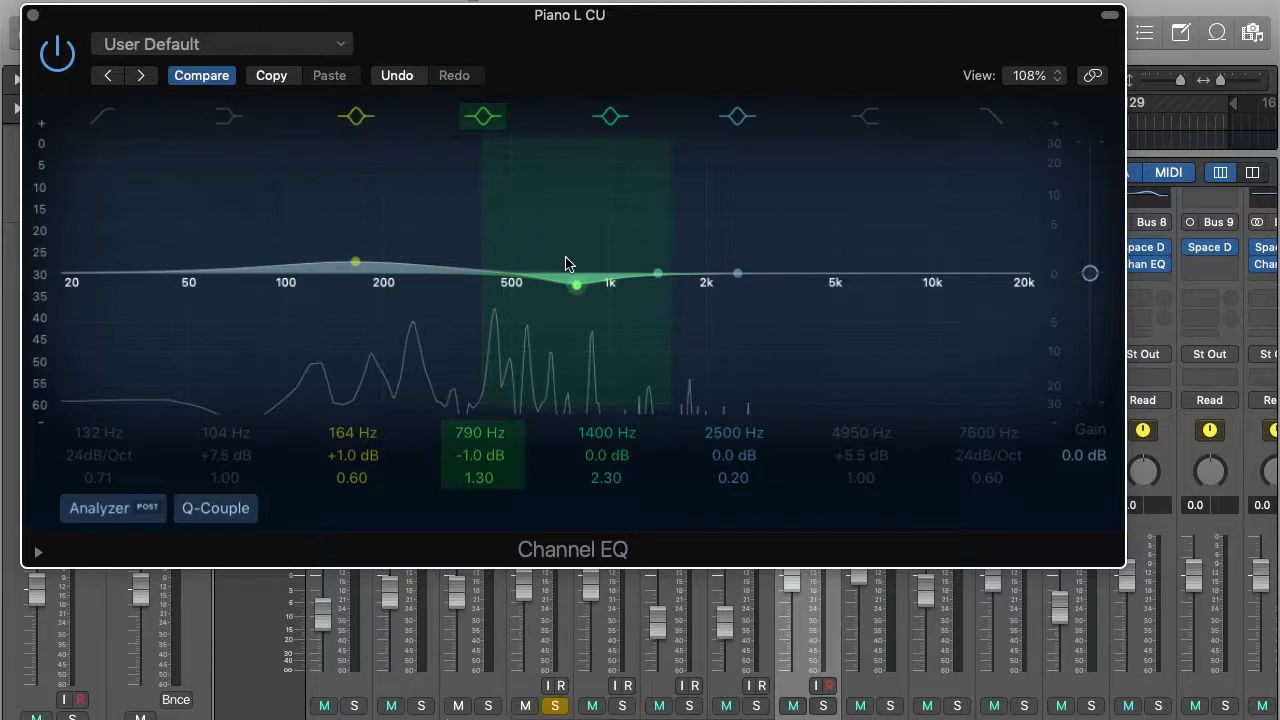